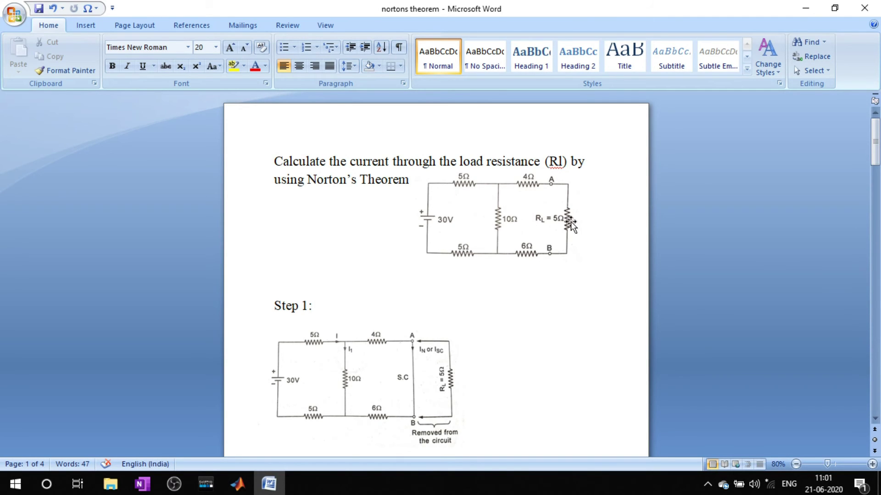
- Switch to the Nortons_theorem Simulink model and add the powerlib DC Voltage Source block from the library
{"action": "left_click", "coordinate": [237, 483]}
{"action": "left_click", "coordinate": [323, 428]}
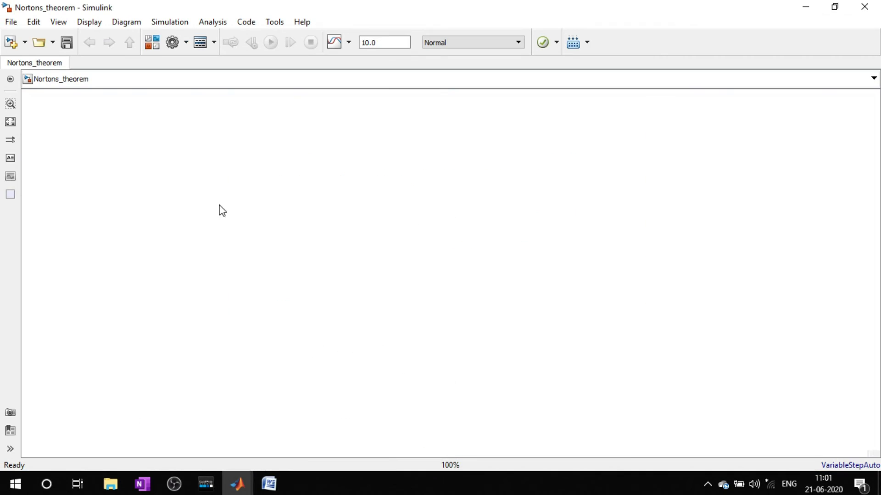
{"action": "left_click", "coordinate": [152, 42]}
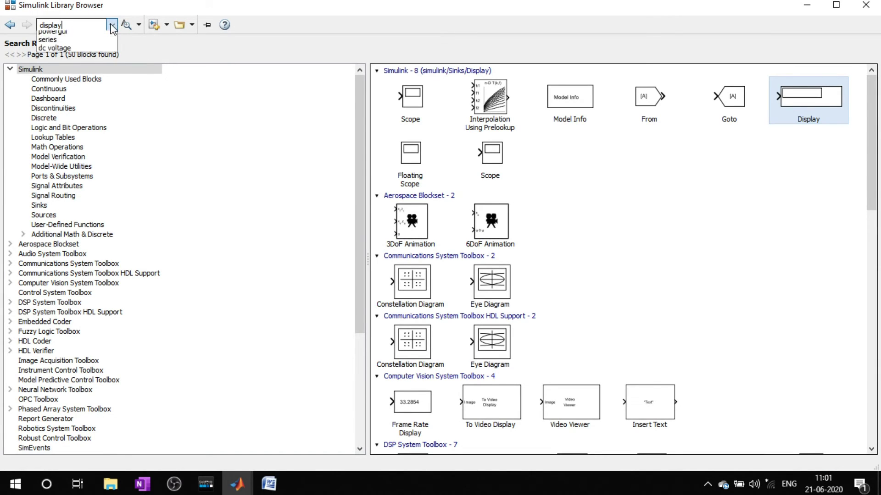
{"action": "left_click", "coordinate": [111, 25]}
{"action": "left_click", "coordinate": [85, 46]}
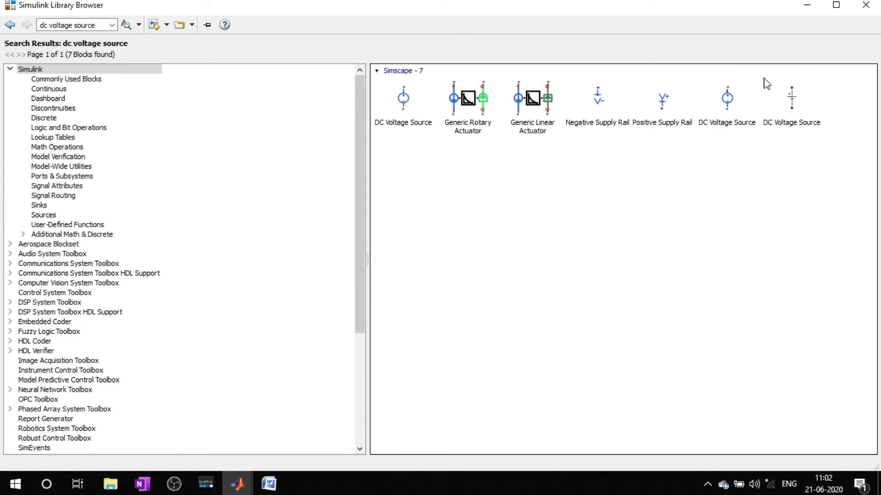
{"action": "right_click", "coordinate": [791, 97]}
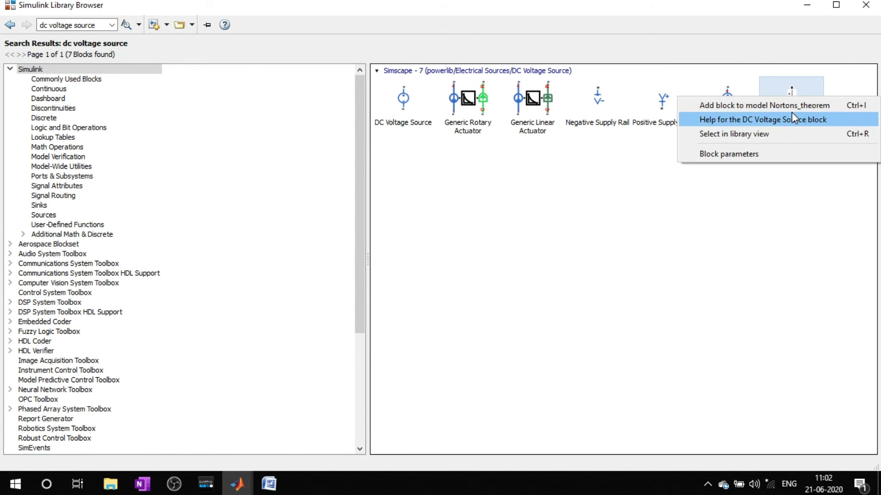
{"action": "left_click", "coordinate": [791, 105]}
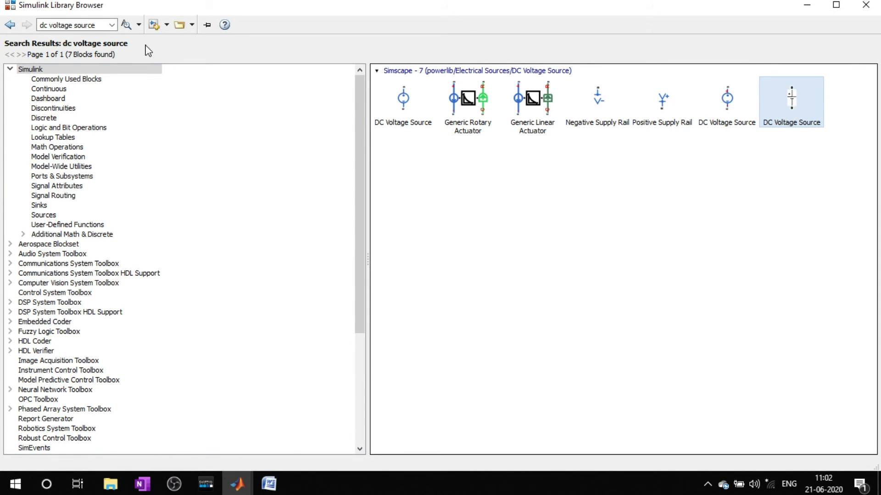
- Search the block library for series rlc branch and add the single-phase Series RLC Branch block to the model
{"action": "left_click", "coordinate": [111, 26]}
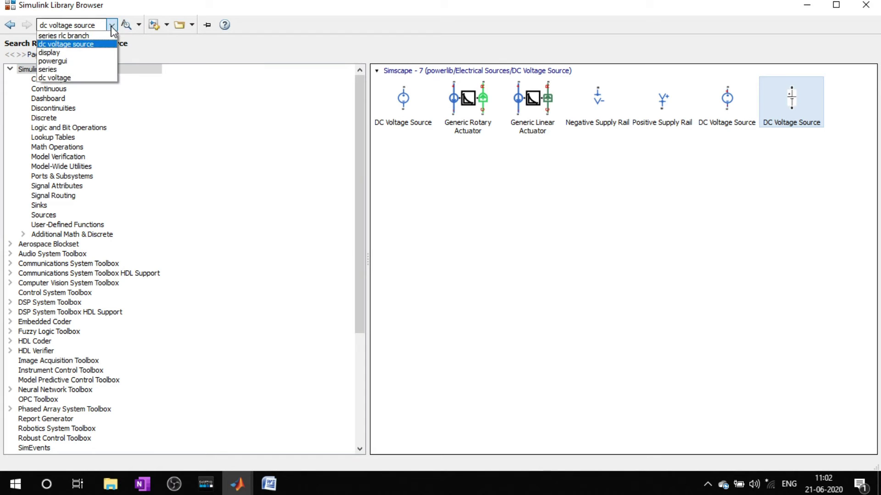
{"action": "left_click", "coordinate": [90, 37]}
{"action": "key", "text": "Return"}
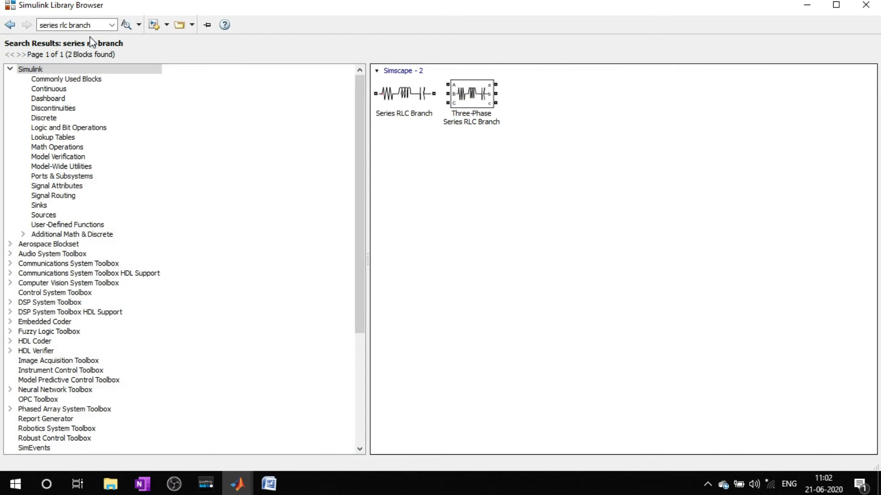
{"action": "left_click", "coordinate": [416, 98]}
{"action": "right_click", "coordinate": [415, 98]}
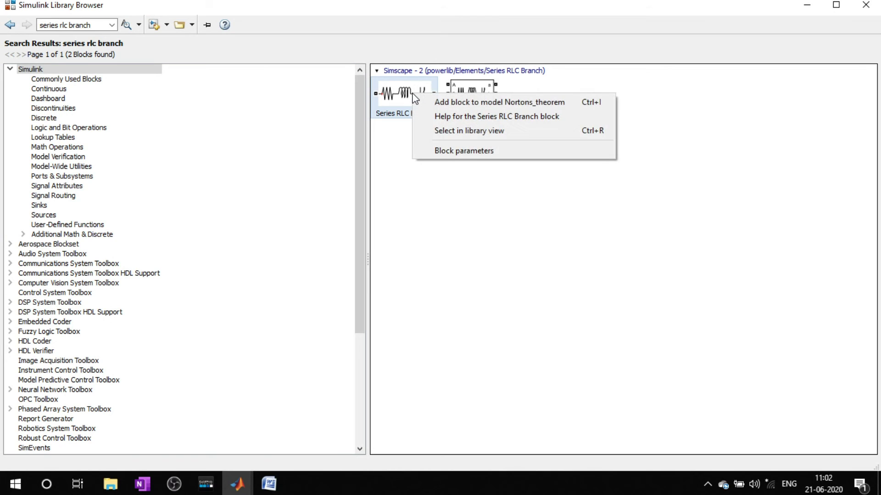
{"action": "left_click", "coordinate": [427, 104]}
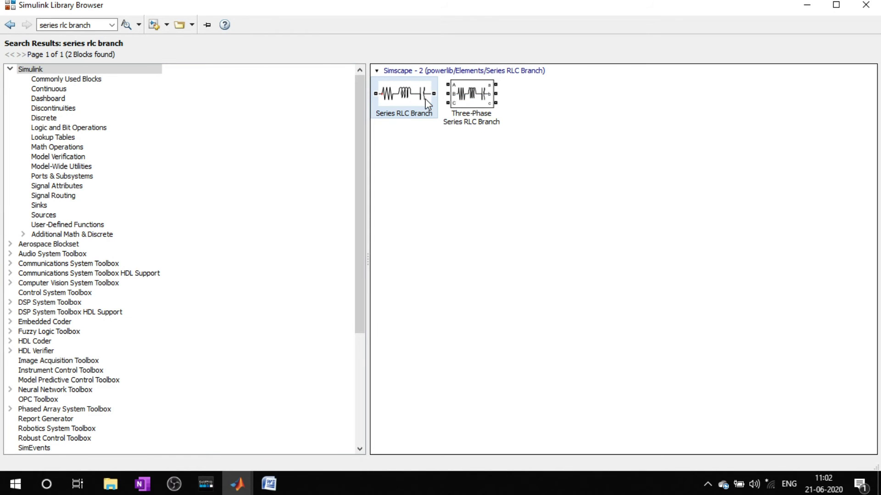
- Search the block library for powergui and add the powergui and Current Measurement blocks to the model
{"action": "left_click", "coordinate": [111, 25]}
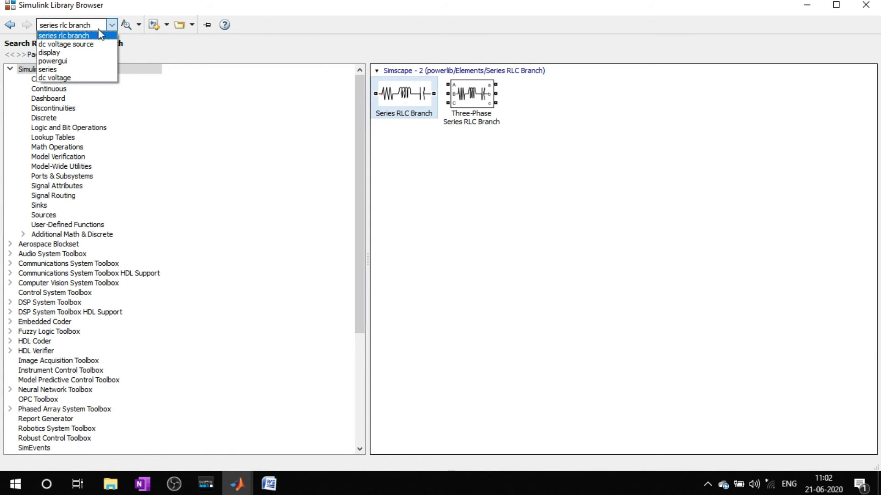
{"action": "left_click", "coordinate": [71, 61]}
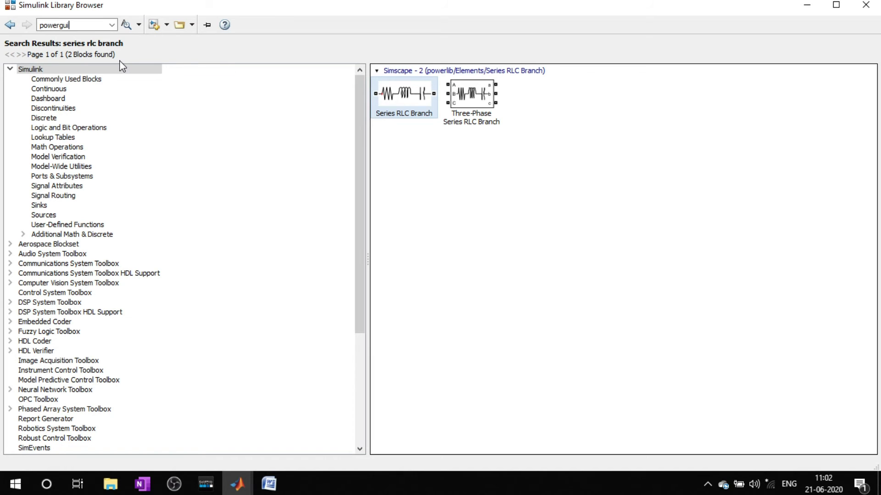
{"action": "key", "text": "Return"}
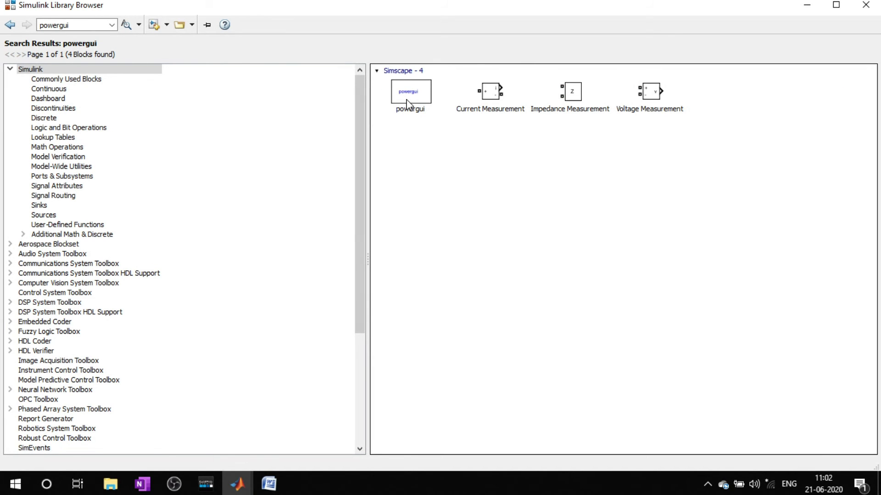
{"action": "right_click", "coordinate": [407, 101]}
{"action": "left_click", "coordinate": [434, 112]}
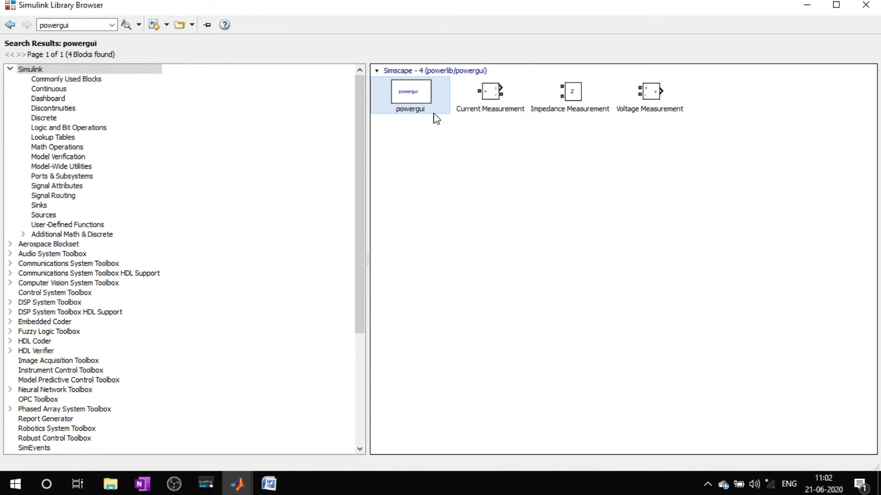
{"action": "right_click", "coordinate": [489, 95]}
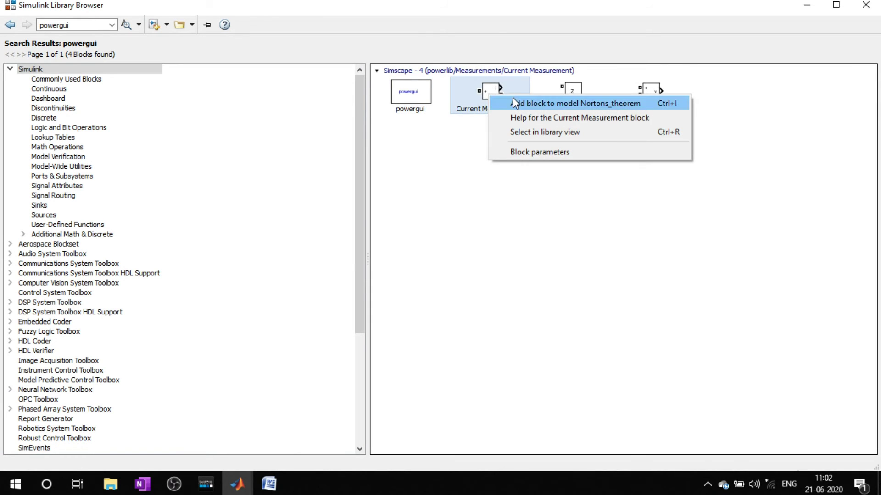
{"action": "left_click", "coordinate": [515, 105]}
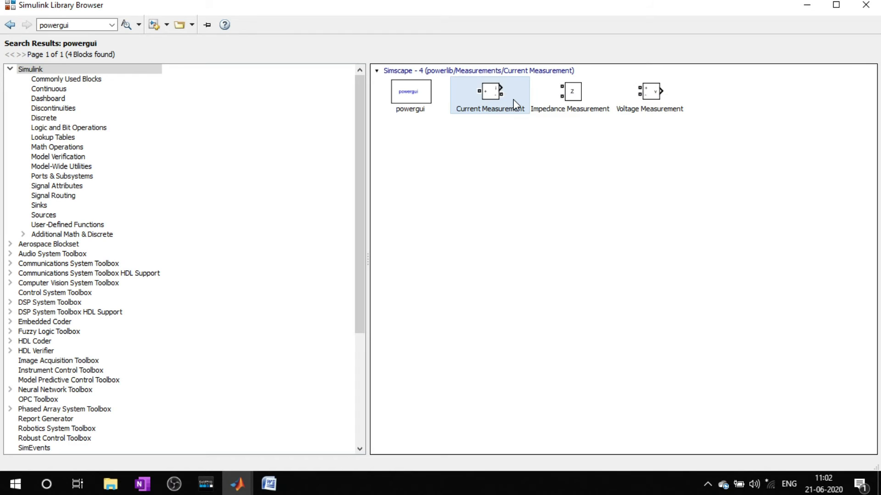
- Search the block library for display, add the Simulink Display block to the model and return to the model
{"action": "left_click", "coordinate": [112, 26]}
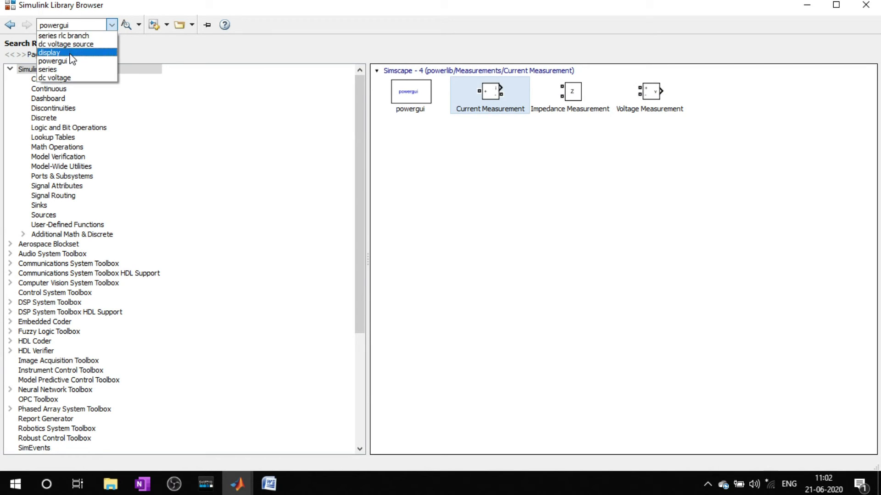
{"action": "left_click", "coordinate": [71, 59]}
{"action": "key", "text": "Return"}
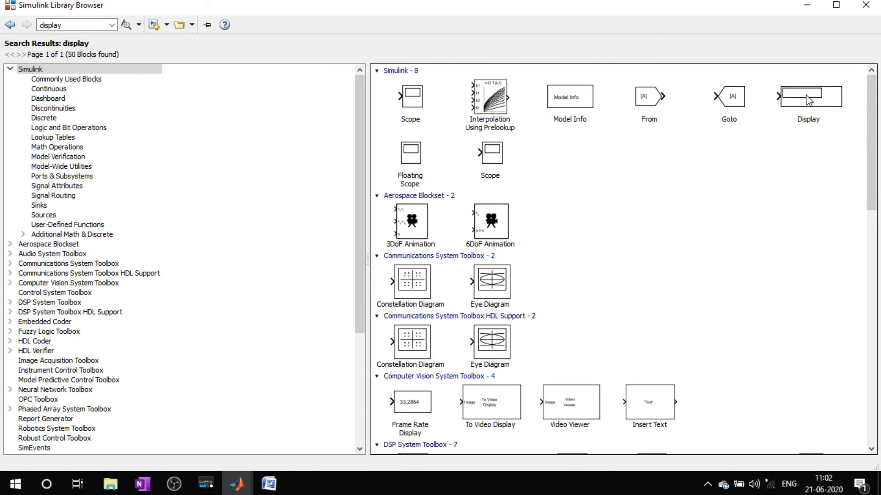
{"action": "right_click", "coordinate": [806, 98]}
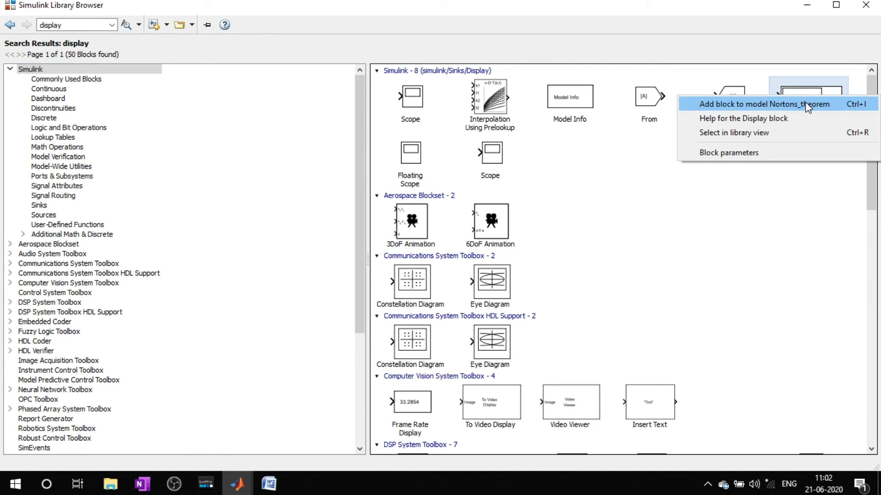
{"action": "left_click", "coordinate": [808, 105]}
{"action": "left_click", "coordinate": [807, 6]}
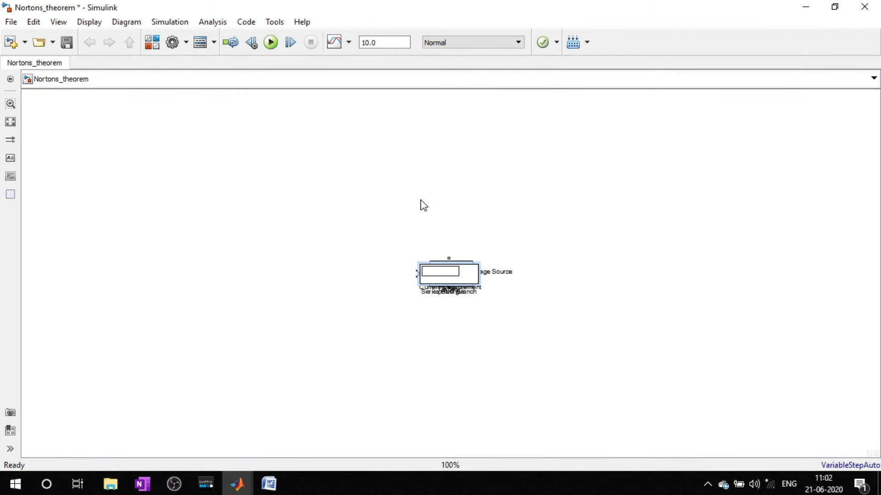
- Spread out the stacked Display, Current Measurement, powergui, Series RLC Branch and DC Voltage Source blocks across the canvas
{"action": "left_click_drag", "start_coordinate": [463, 272], "coordinate": [557, 199]}
{"action": "left_click_drag", "start_coordinate": [453, 274], "coordinate": [465, 207]}
{"action": "left_click_drag", "start_coordinate": [442, 281], "coordinate": [174, 191]}
{"action": "left_click_drag", "start_coordinate": [445, 274], "coordinate": [351, 222]}
{"action": "left_click_drag", "start_coordinate": [448, 282], "coordinate": [271, 287]}
- Set the branch type of the Series RLC Branch block to R
{"action": "left_click", "coordinate": [351, 233]}
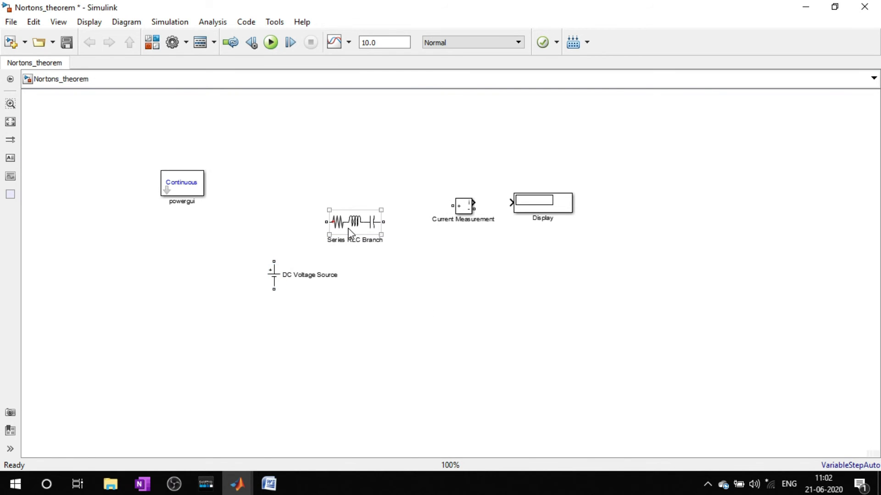
{"action": "double_click", "coordinate": [351, 229]}
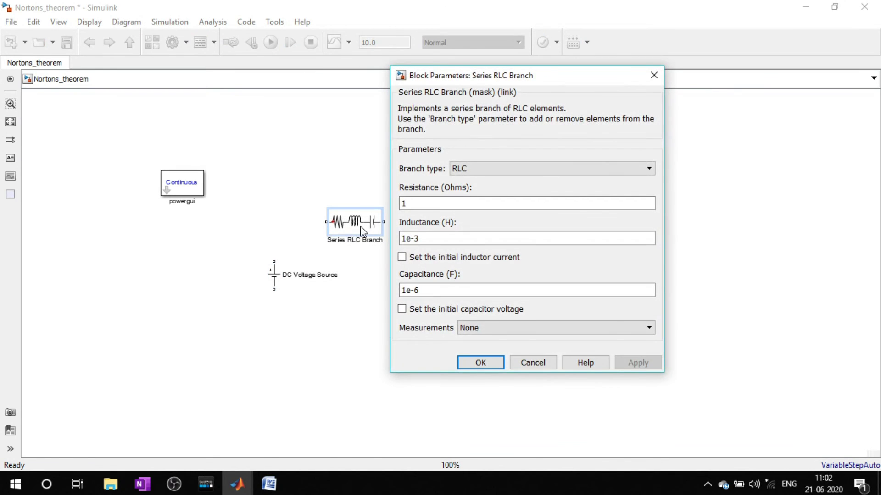
{"action": "left_click", "coordinate": [532, 170]}
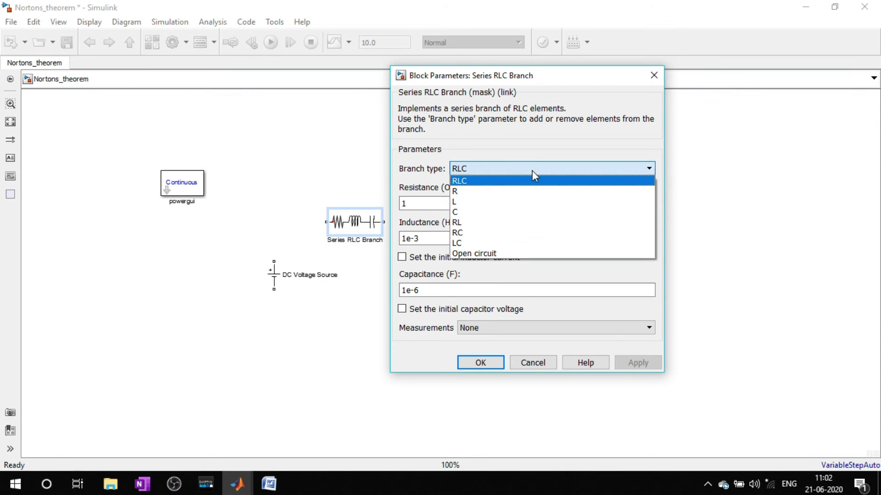
{"action": "left_click", "coordinate": [481, 198]}
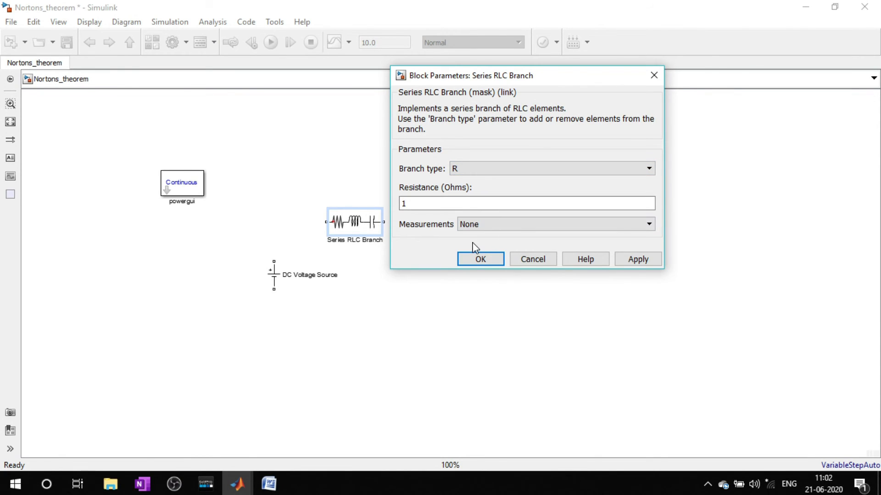
{"action": "left_click", "coordinate": [470, 260]}
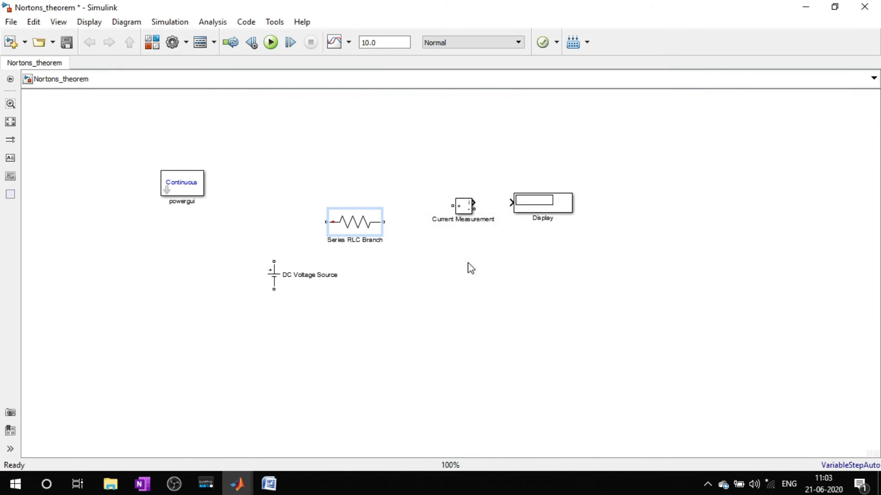
- Shrink the resistor block slightly and make five copies of it across the canvas
{"action": "left_click", "coordinate": [380, 233]}
{"action": "left_click_drag", "start_coordinate": [380, 234], "coordinate": [368, 228]}
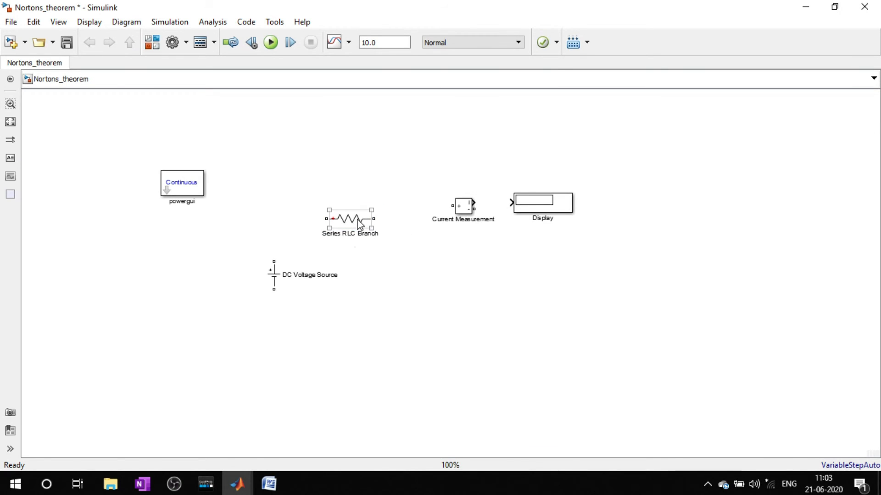
{"action": "left_click_drag", "start_coordinate": [363, 223], "coordinate": [612, 321]}
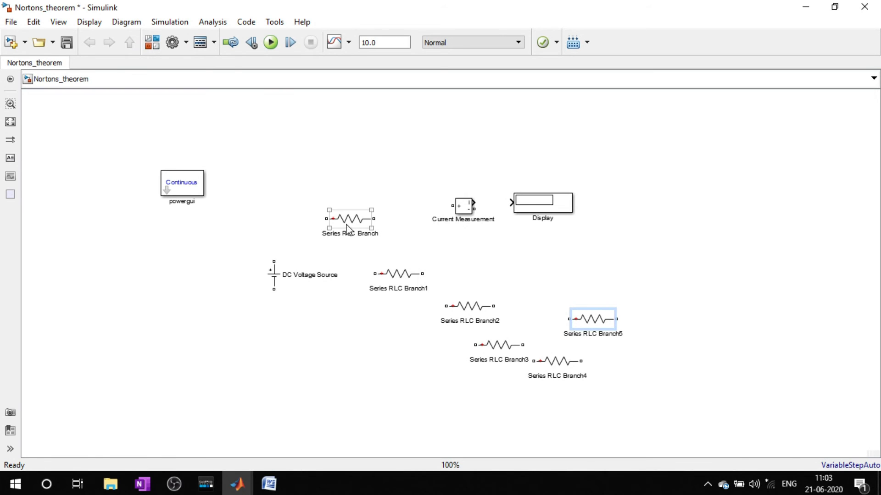
- Move the voltage source and powergui outward, and arrange Series RLC Branch, Branch1, Branch2 and Branch3 to match the circuit layout
{"action": "left_click_drag", "start_coordinate": [275, 278], "coordinate": [238, 277]}
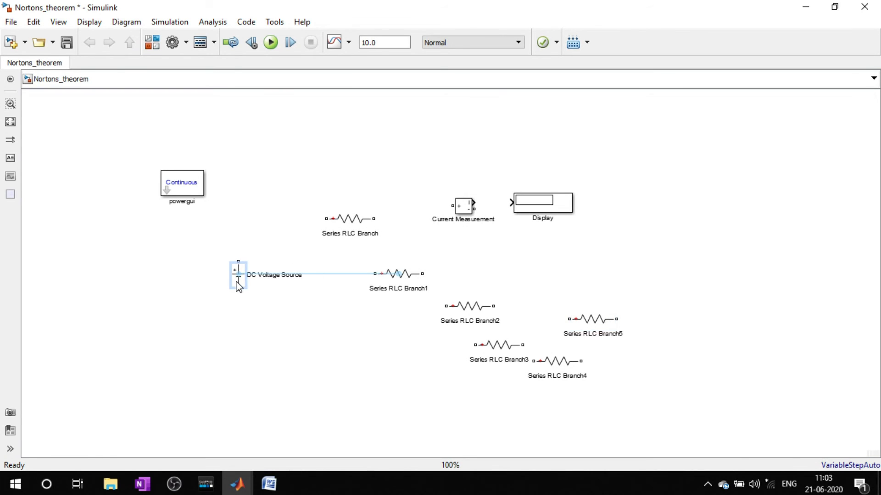
{"action": "left_click_drag", "start_coordinate": [172, 189], "coordinate": [97, 170]}
{"action": "left_click_drag", "start_coordinate": [362, 225], "coordinate": [303, 231]}
{"action": "left_click_drag", "start_coordinate": [388, 266], "coordinate": [393, 230]}
{"action": "left_click_drag", "start_coordinate": [470, 310], "coordinate": [345, 272]}
{"action": "left_click_drag", "start_coordinate": [492, 347], "coordinate": [289, 321]}
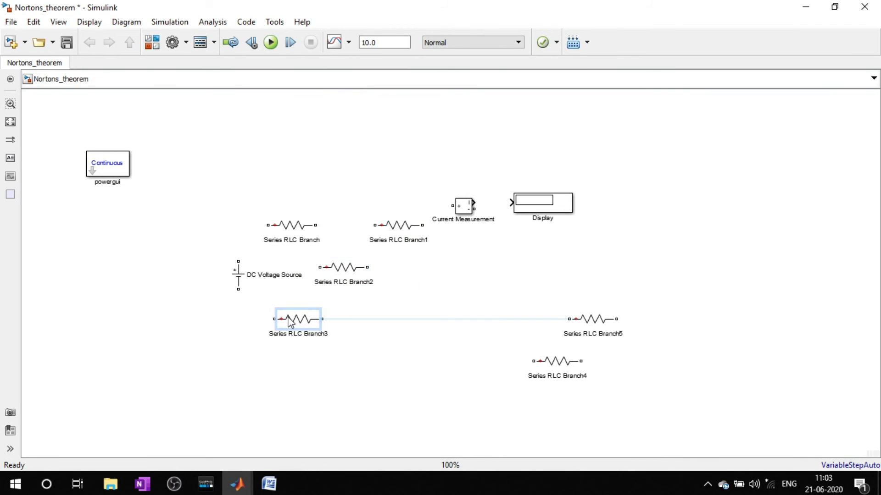
- Place Series RLC Branch4 directly below Branch1 and Series RLC Branch5 to the right of Branch2 as the load resistor
{"action": "left_click_drag", "start_coordinate": [561, 367], "coordinate": [415, 333]}
{"action": "left_click_drag", "start_coordinate": [578, 320], "coordinate": [449, 281]}
{"action": "left_click", "coordinate": [406, 325]}
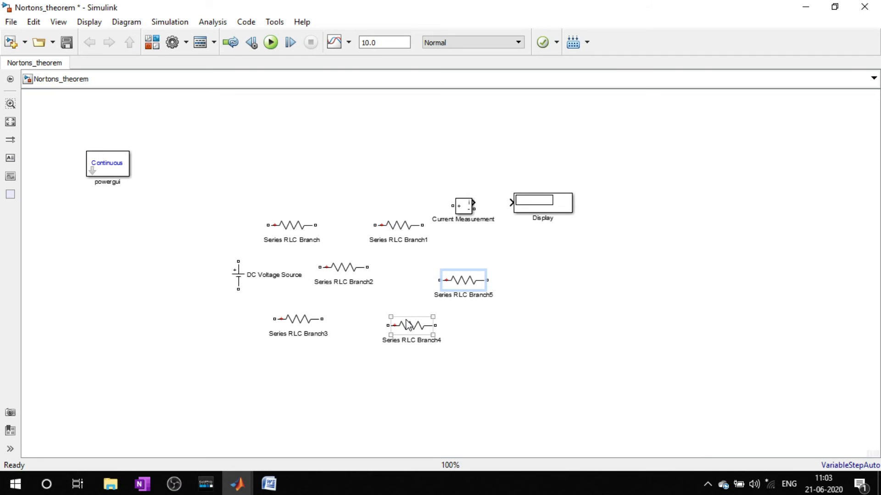
{"action": "left_click_drag", "start_coordinate": [406, 325], "coordinate": [392, 325]}
{"action": "left_click", "coordinate": [463, 359]}
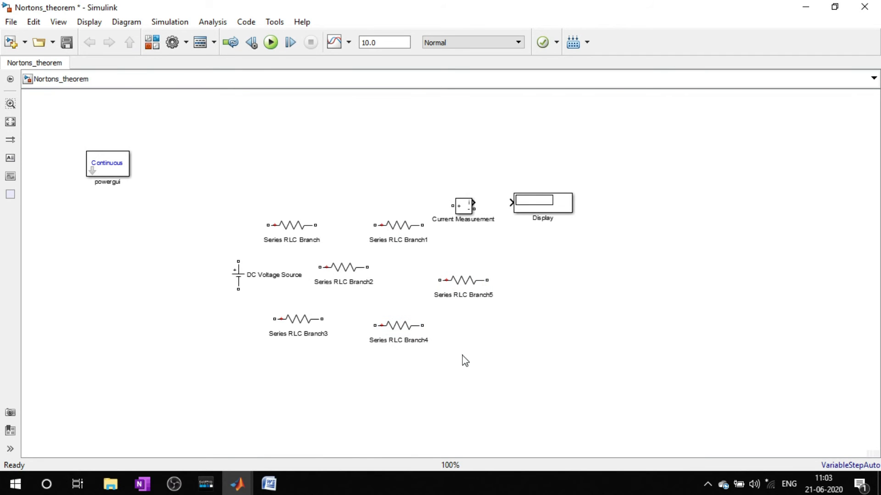
- Check the Step 1 circuit in Word and, back in Simulink, wire the source's positive terminal to Series RLC Branch and negative terminal to Branch3
{"action": "left_click", "coordinate": [269, 484]}
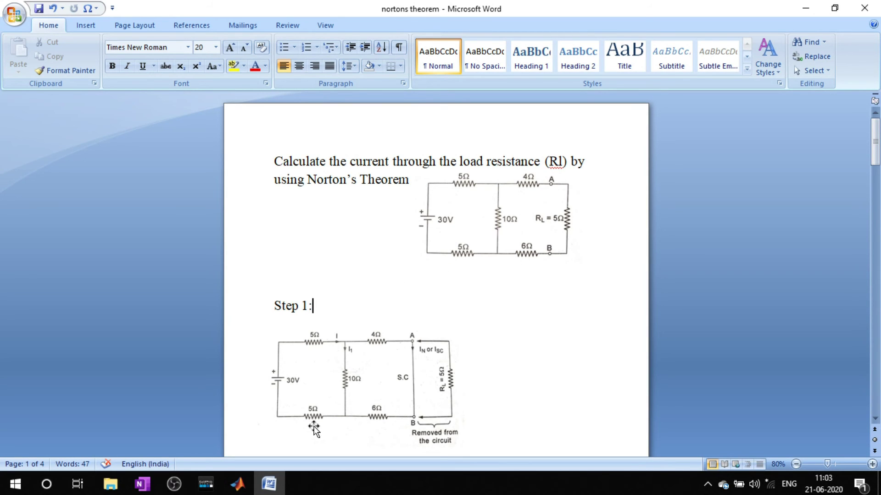
{"action": "mouse_move", "coordinate": [239, 490]}
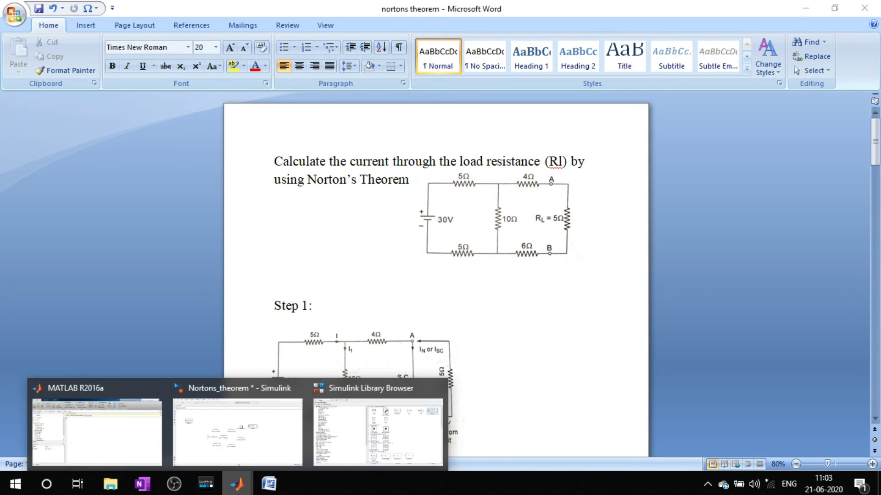
{"action": "left_click", "coordinate": [285, 429]}
{"action": "left_click", "coordinate": [275, 232]}
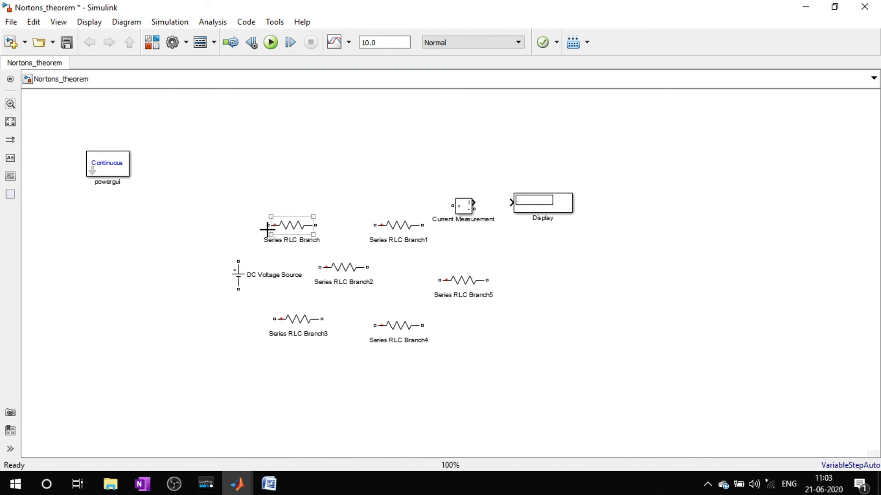
{"action": "left_click_drag", "start_coordinate": [266, 224], "coordinate": [238, 258]}
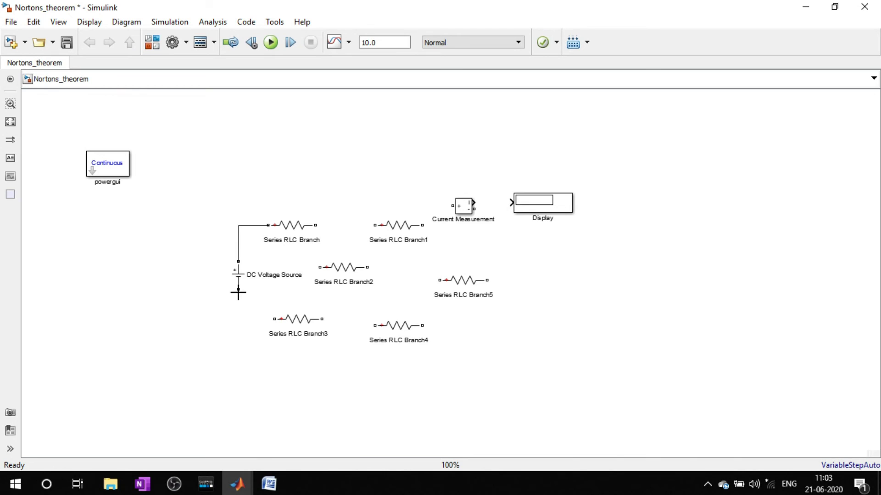
{"action": "mouse_move", "coordinate": [238, 290]}
{"action": "left_mouse_down"}
{"action": "mouse_move", "coordinate": [246, 314]}
{"action": "mouse_move", "coordinate": [270, 319]}
{"action": "left_mouse_up"}
- Rotate Series RLC Branch2 to vertical and wire its upper end to Series RLC Branch and lower end to Branch3
{"action": "left_click", "coordinate": [344, 276]}
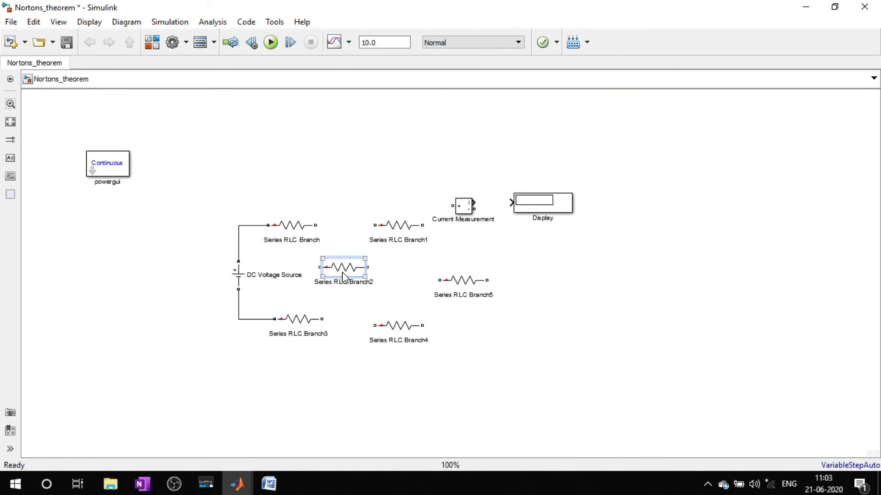
{"action": "key", "text": "ctrl+r"}
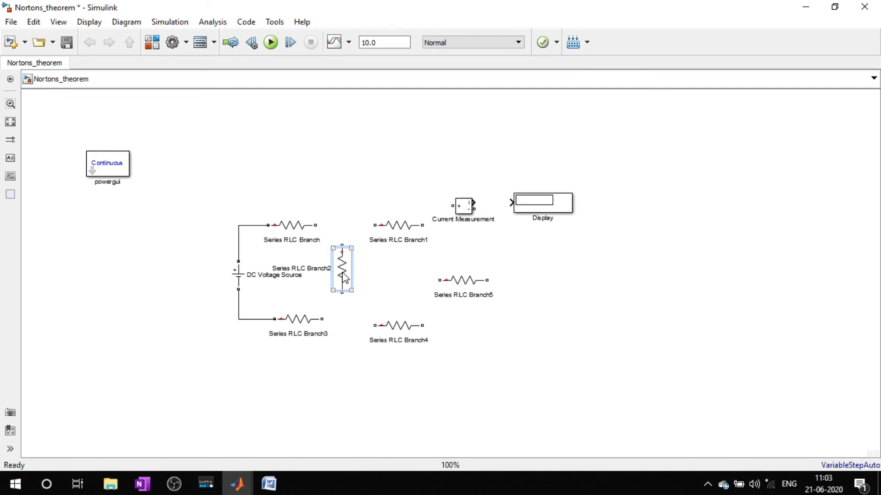
{"action": "left_click_drag", "start_coordinate": [343, 243], "coordinate": [316, 223]}
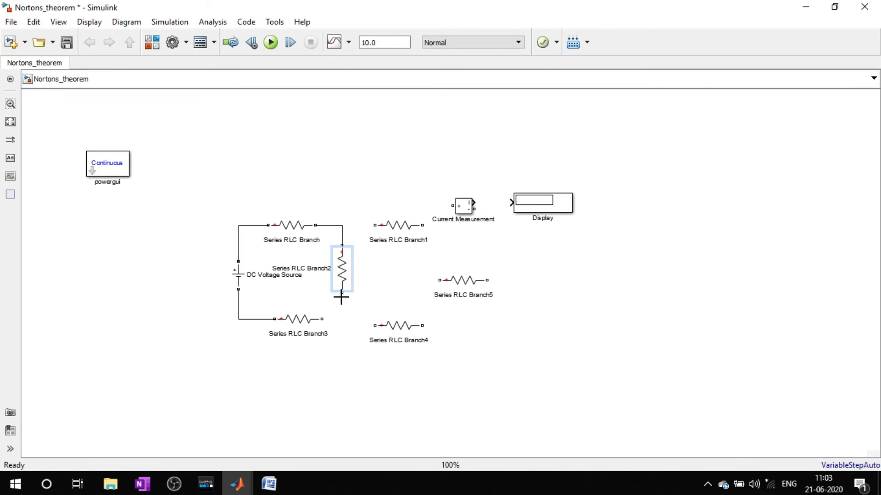
{"action": "left_click_drag", "start_coordinate": [340, 294], "coordinate": [319, 320]}
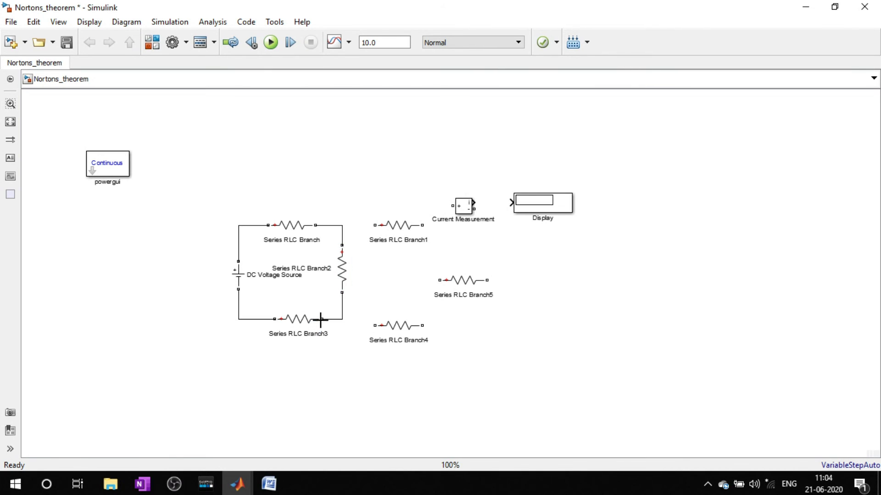
- Align Series RLC Branch4 with Branch3, and wire Branch4 and Branch1 to the lower and upper nodes of Branch2
{"action": "left_click", "coordinate": [407, 336]}
{"action": "left_click_drag", "start_coordinate": [398, 327], "coordinate": [382, 321]}
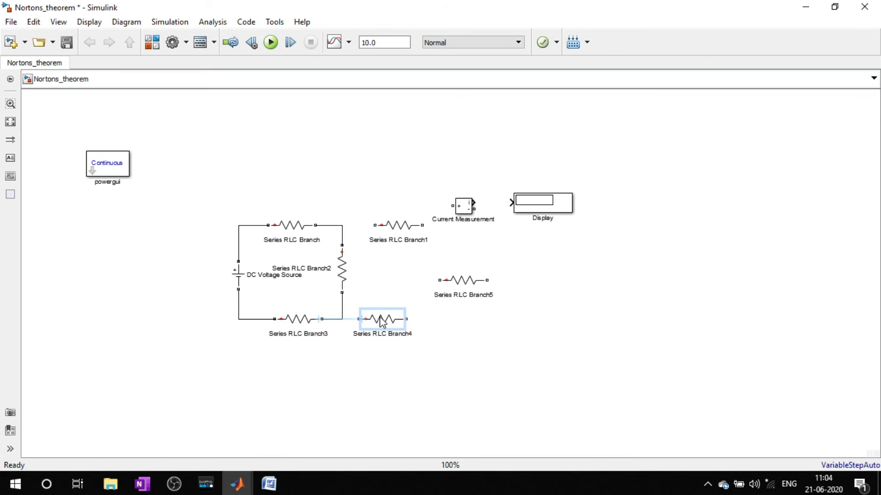
{"action": "left_click", "coordinate": [343, 318]}
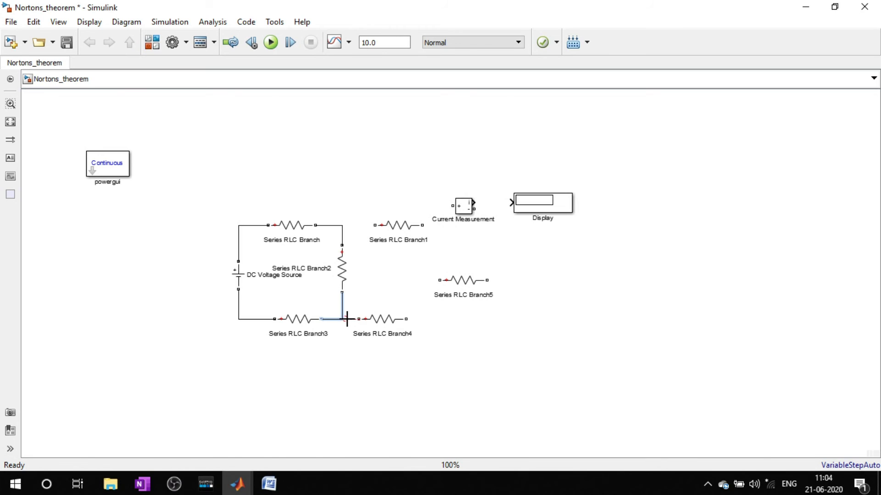
{"action": "left_click_drag", "start_coordinate": [375, 225], "coordinate": [341, 225]}
- Rotate Series RLC Branch5 to vertical, shift Branch1 above Branch4, wire Branch5's lower end to Branch4, and shorten Branch5 slightly
{"action": "left_click", "coordinate": [459, 280]}
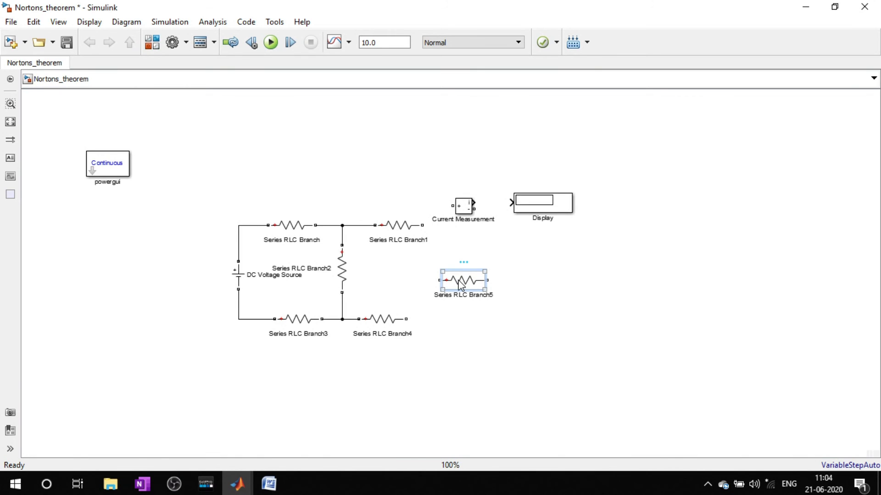
{"action": "key", "text": "ctrl+r"}
{"action": "left_click_drag", "start_coordinate": [400, 229], "coordinate": [387, 230]}
{"action": "mouse_move", "coordinate": [458, 278]}
{"action": "left_mouse_down"}
{"action": "mouse_move", "coordinate": [432, 278]}
{"action": "mouse_move", "coordinate": [419, 318]}
{"action": "mouse_move", "coordinate": [410, 320]}
{"action": "left_mouse_up"}
{"action": "left_click", "coordinate": [429, 268]}
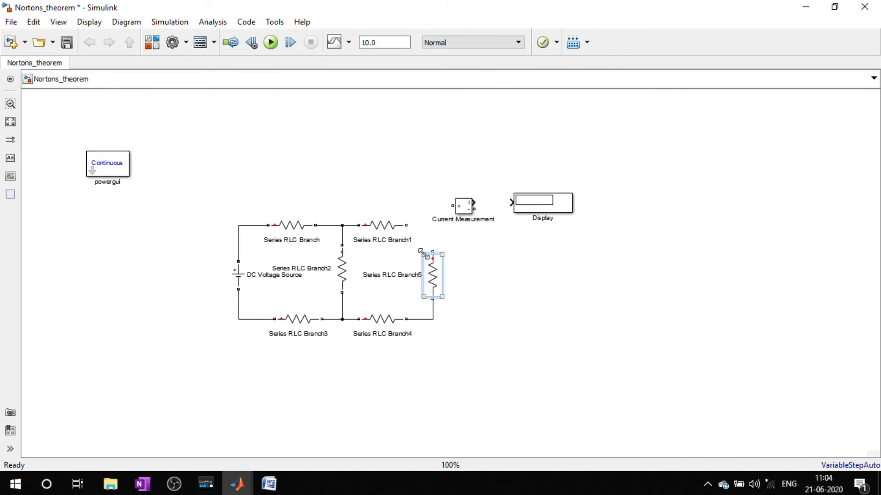
{"action": "left_click_drag", "start_coordinate": [419, 252], "coordinate": [419, 257]}
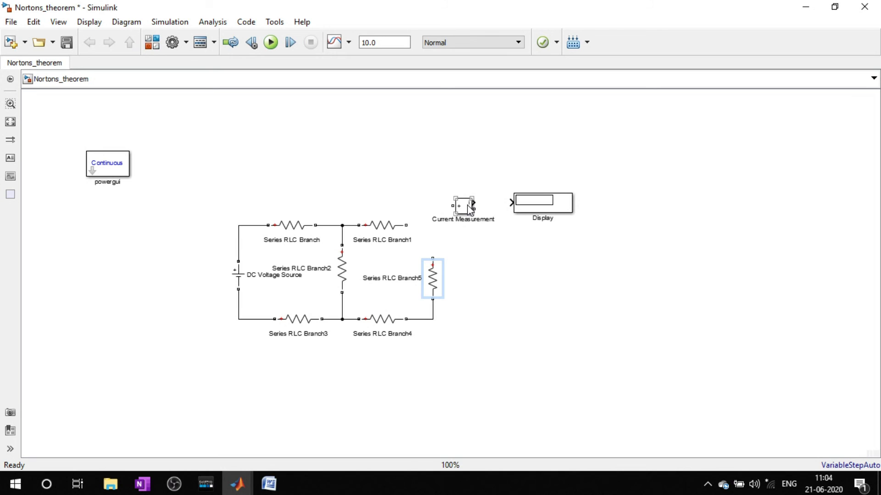
- Insert the Current Measurement block between Series RLC Branch1 and Branch5, and connect its current output to the Display
{"action": "mouse_move", "coordinate": [467, 207]}
{"action": "left_mouse_down"}
{"action": "mouse_move", "coordinate": [425, 226]}
{"action": "mouse_move", "coordinate": [453, 239]}
{"action": "mouse_move", "coordinate": [434, 256]}
{"action": "left_mouse_up"}
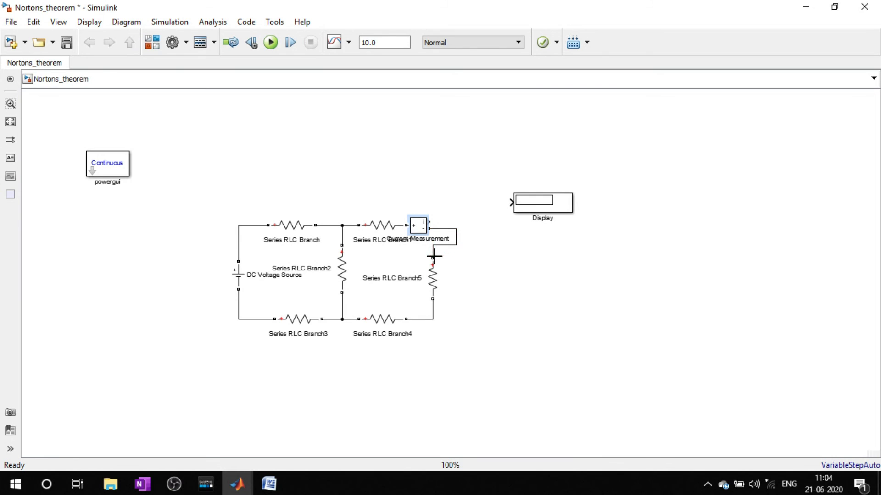
{"action": "left_click_drag", "start_coordinate": [431, 289], "coordinate": [458, 283]}
{"action": "left_click_drag", "start_coordinate": [536, 206], "coordinate": [509, 225]}
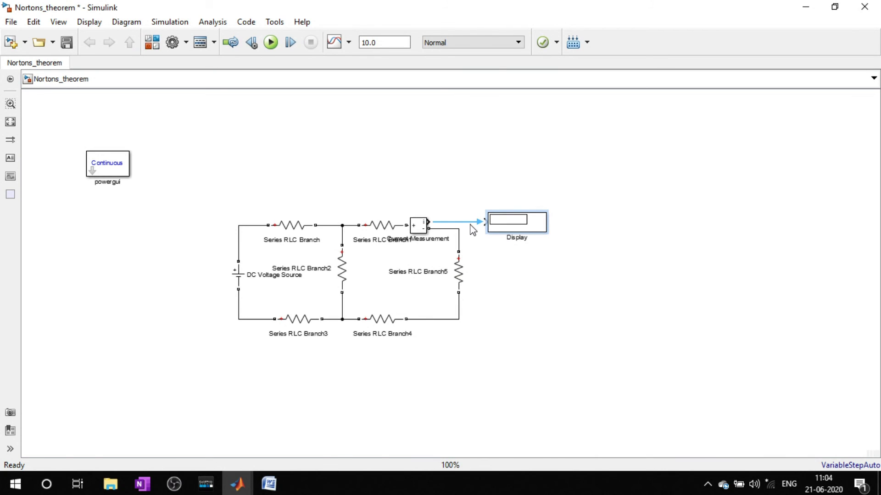
{"action": "left_click", "coordinate": [355, 183]}
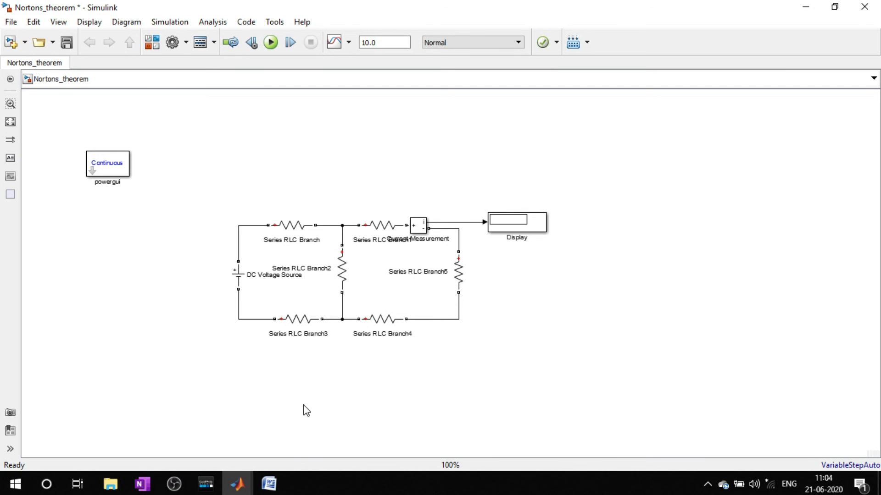
- Check the source voltage in the Word problem and, back in Simulink, set the DC Voltage Source amplitude to 30 V
{"action": "left_click", "coordinate": [269, 484]}
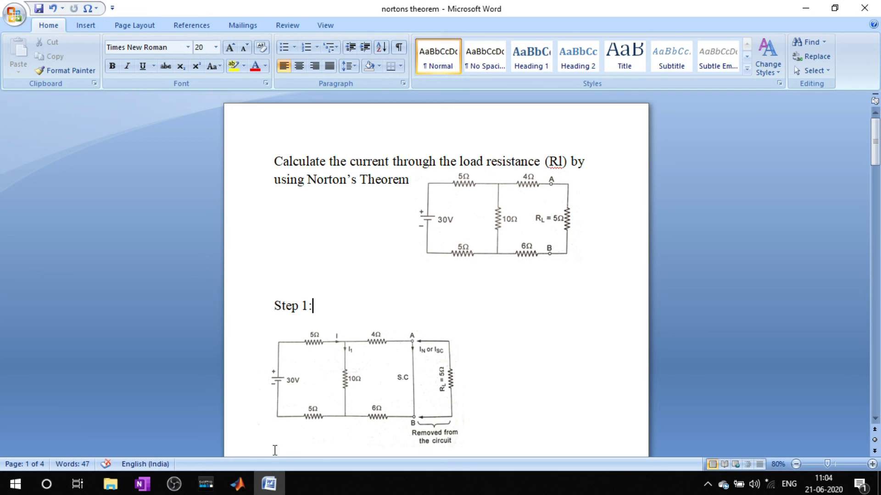
{"action": "left_click", "coordinate": [242, 489]}
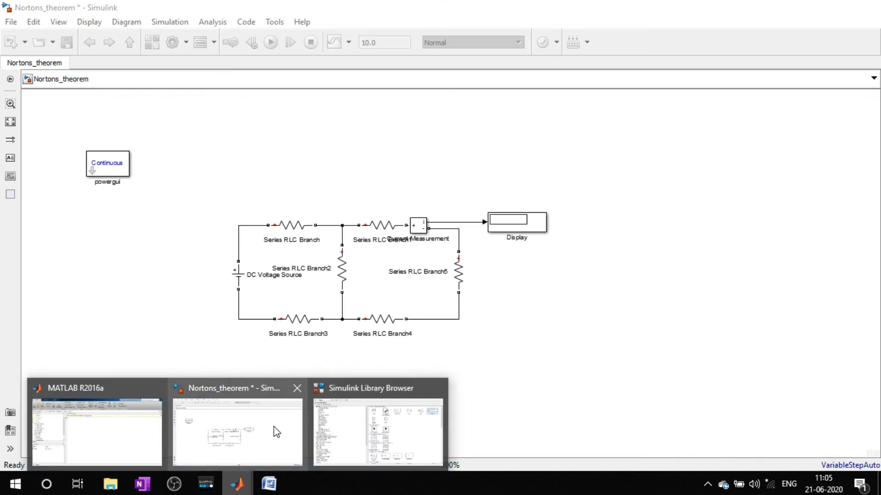
{"action": "left_click", "coordinate": [275, 429]}
{"action": "left_click", "coordinate": [236, 276]}
{"action": "double_click", "coordinate": [236, 278]}
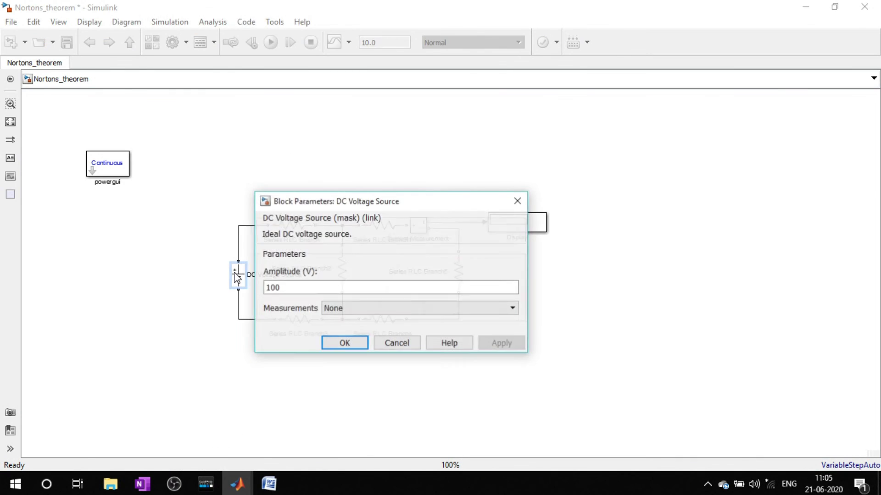
{"action": "double_click", "coordinate": [291, 288]}
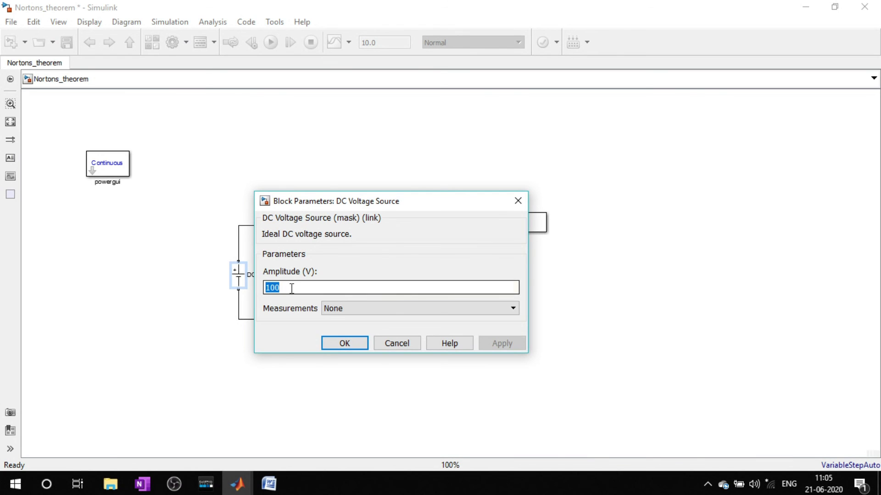
{"action": "type", "text": "30"}
{"action": "key", "text": "Return"}
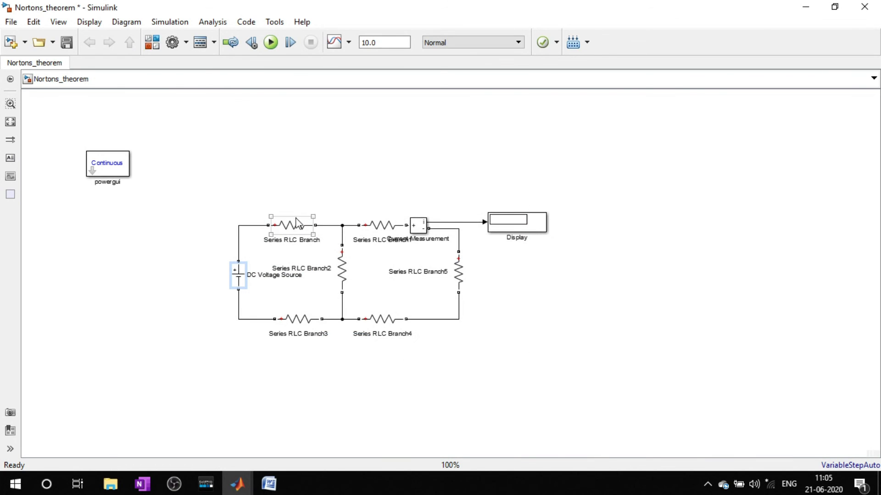
- Check the resistor values in Word and, back in Simulink, set Series RLC Branch and Series RLC Branch3 to 5 ohms each
{"action": "left_click", "coordinate": [268, 484]}
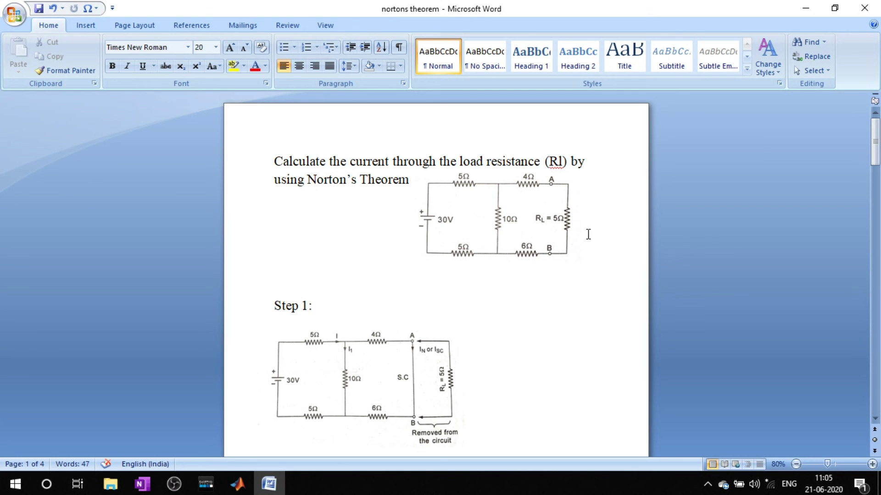
{"action": "mouse_move", "coordinate": [238, 484]}
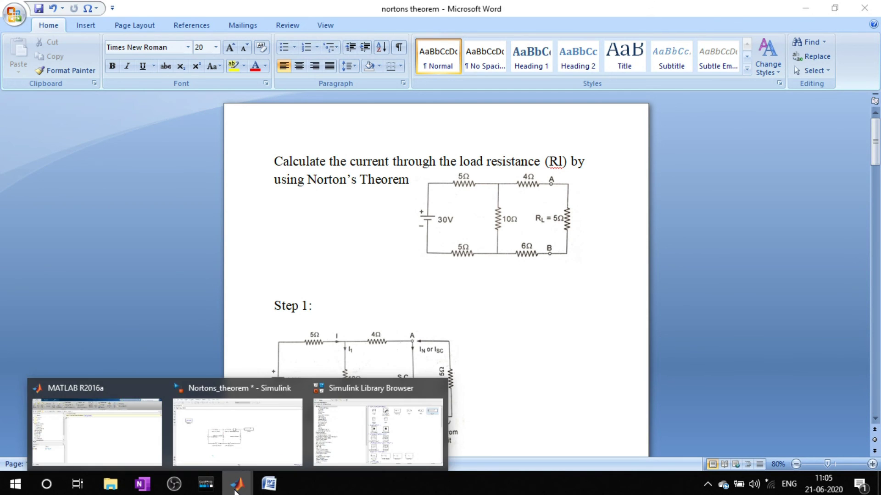
{"action": "left_click", "coordinate": [260, 449]}
{"action": "double_click", "coordinate": [288, 225]}
{"action": "left_click", "coordinate": [369, 257]}
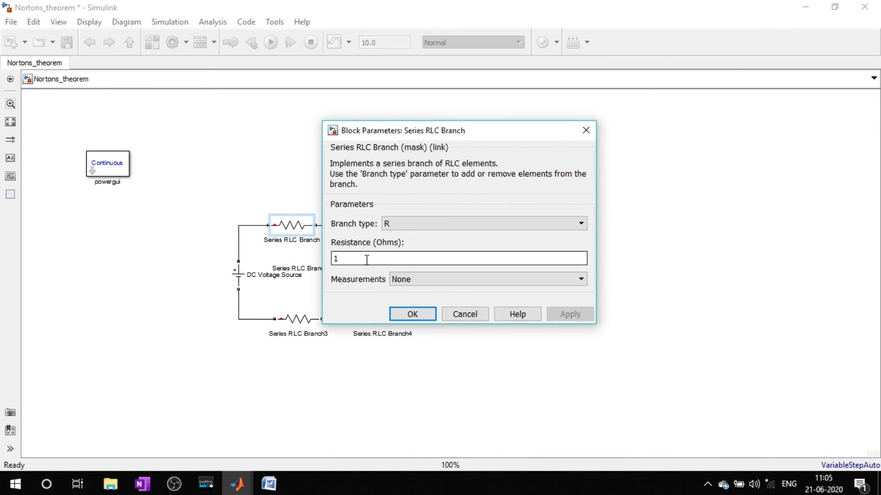
{"action": "type", "text": "5"}
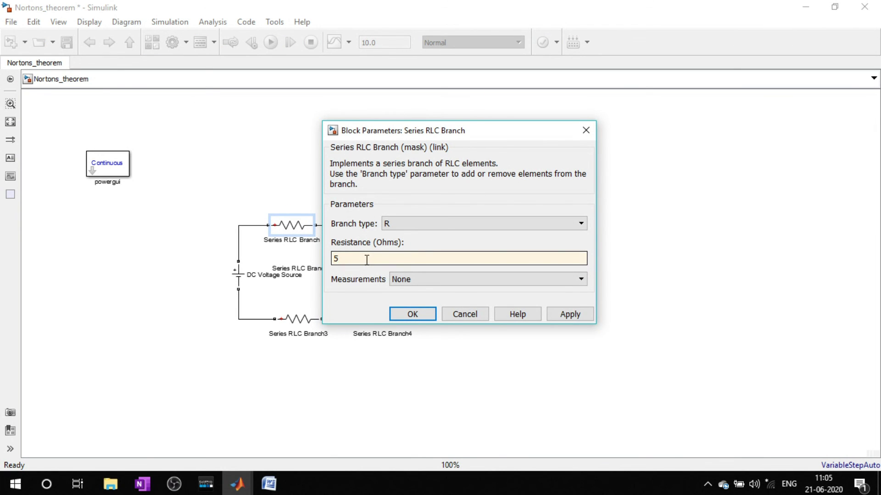
{"action": "key", "text": "Return"}
{"action": "left_click", "coordinate": [292, 321]}
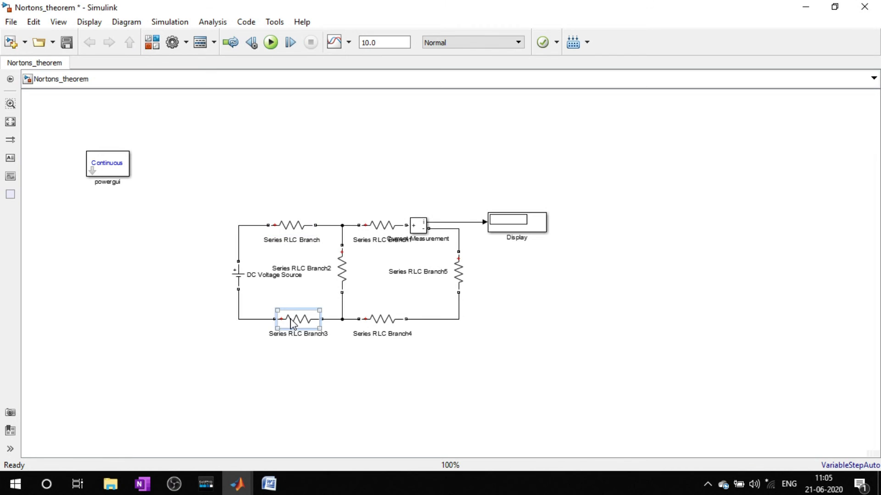
{"action": "double_click", "coordinate": [292, 321]}
{"action": "type", "text": "5"}
{"action": "key", "text": "Return"}
- Set the resistance of Series RLC Branch2 to 10 ohms and Series RLC Branch1 to 4 ohms
{"action": "double_click", "coordinate": [342, 268]}
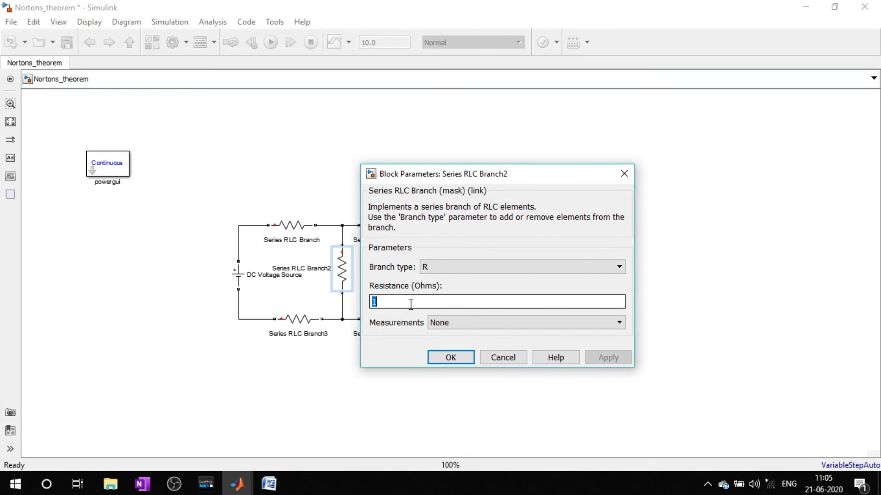
{"action": "type", "text": "5"}
{"action": "key", "text": "Return"}
{"action": "left_click", "coordinate": [390, 231]}
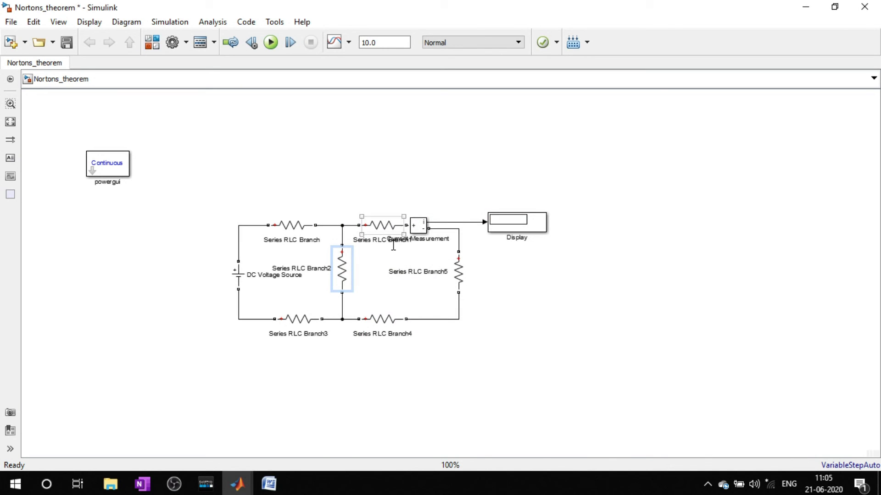
{"action": "double_click", "coordinate": [390, 232]}
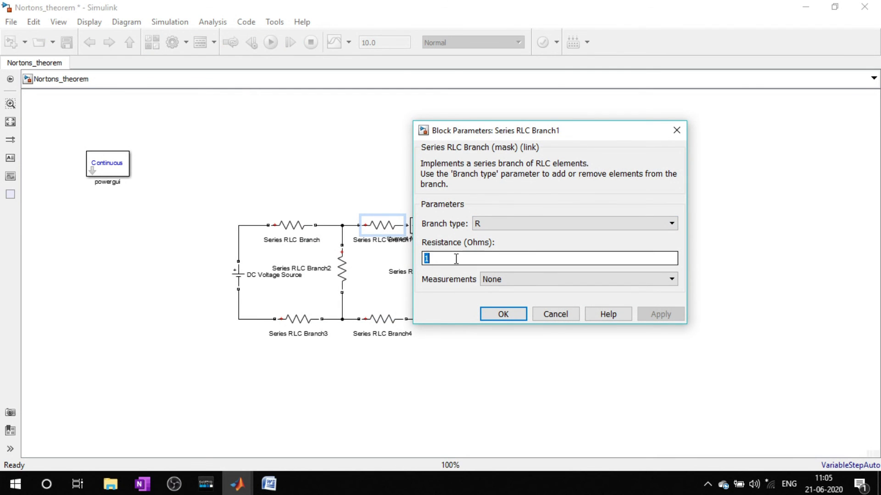
{"action": "type", "text": "4"}
{"action": "key", "text": "Return"}
- Set the resistance of Series RLC Branch4 to 6 ohms and the load resistor Series RLC Branch5 to 5 ohms
{"action": "left_click", "coordinate": [389, 326]}
{"action": "double_click", "coordinate": [388, 327]}
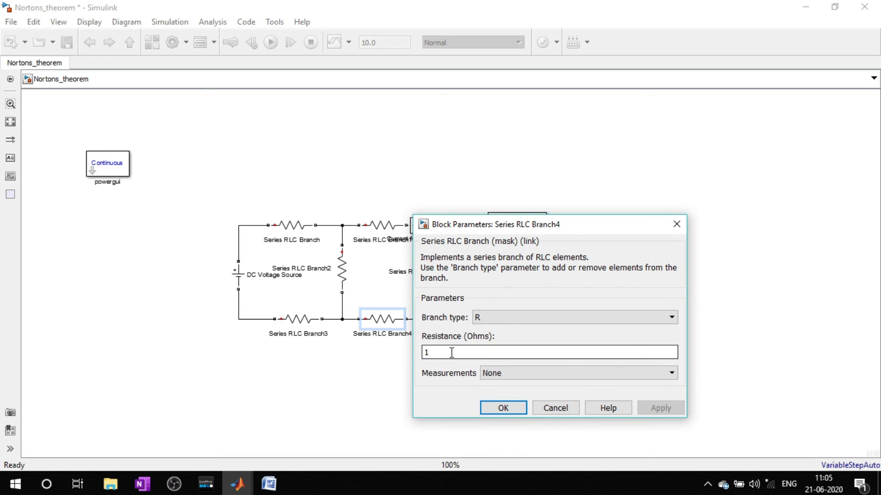
{"action": "type", "text": "2"}
{"action": "key", "text": "Return"}
{"action": "left_click", "coordinate": [459, 275]}
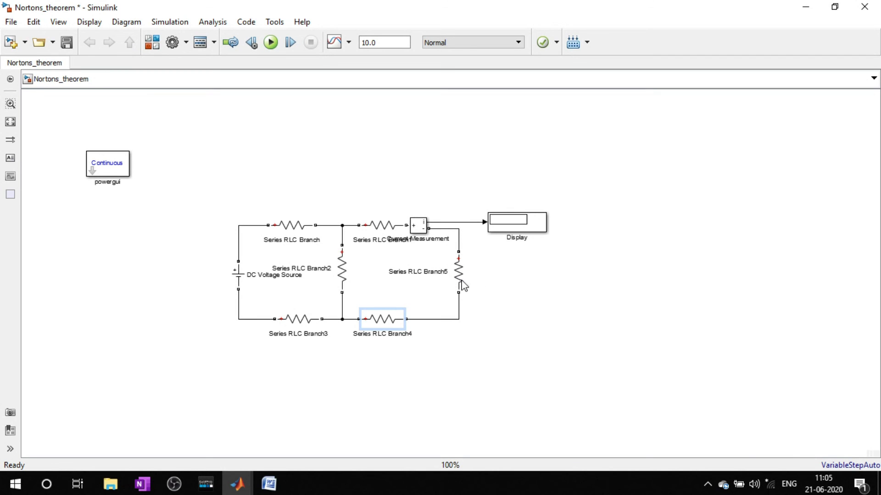
{"action": "double_click", "coordinate": [459, 279]}
{"action": "left_click", "coordinate": [496, 305]}
{"action": "type", "text": "5"}
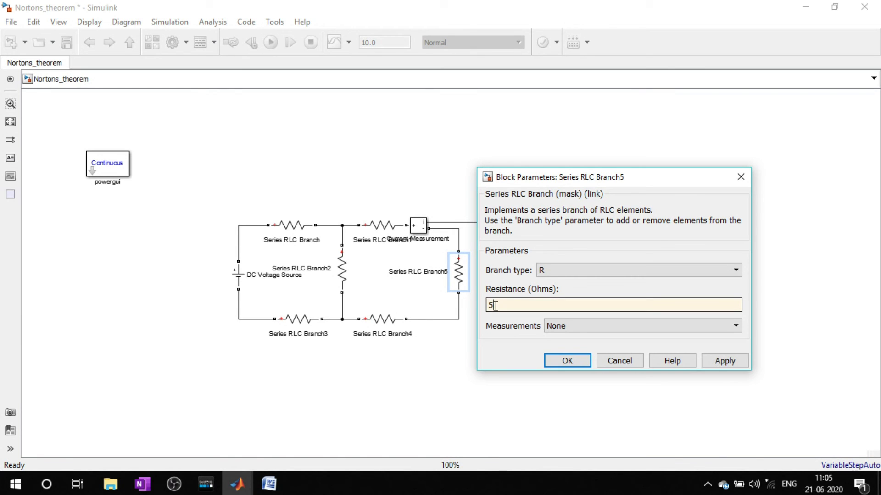
{"action": "key", "text": "Return"}
{"action": "left_click", "coordinate": [338, 179]}
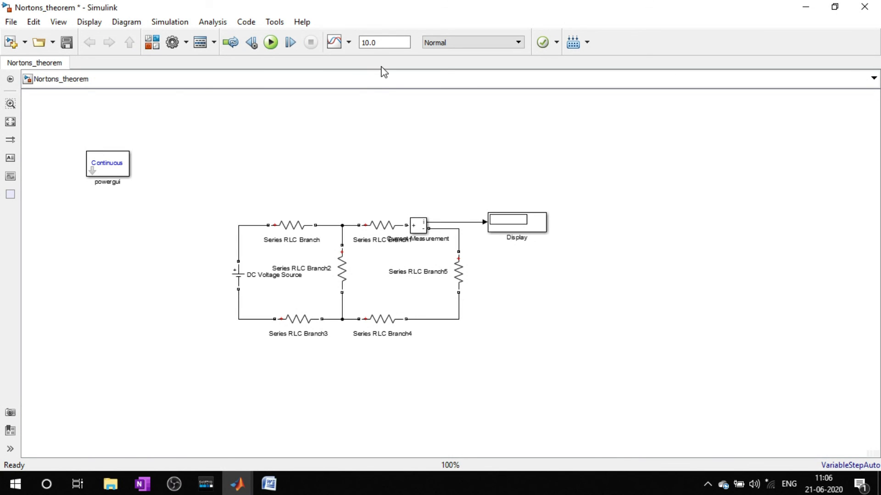
- Set the simulation stop time to 1 and run the Nortons_theorem model
{"action": "left_click_drag", "start_coordinate": [362, 43], "coordinate": [383, 41]}
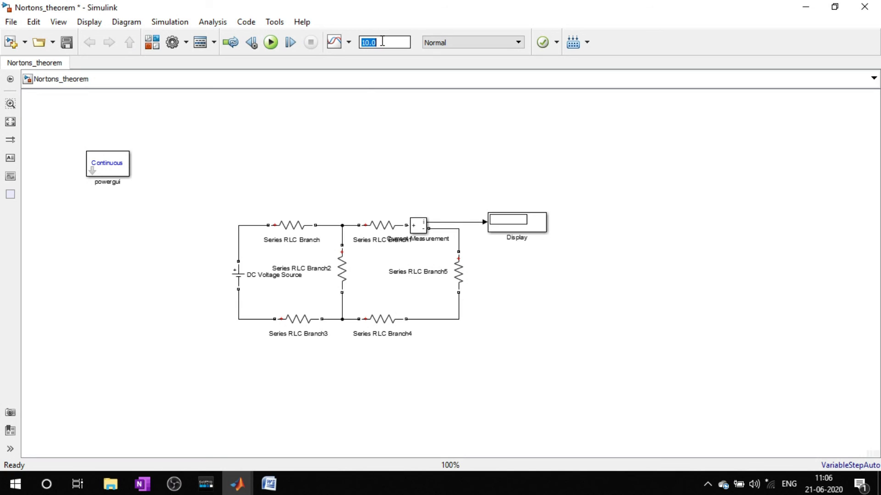
{"action": "type", "text": "1"}
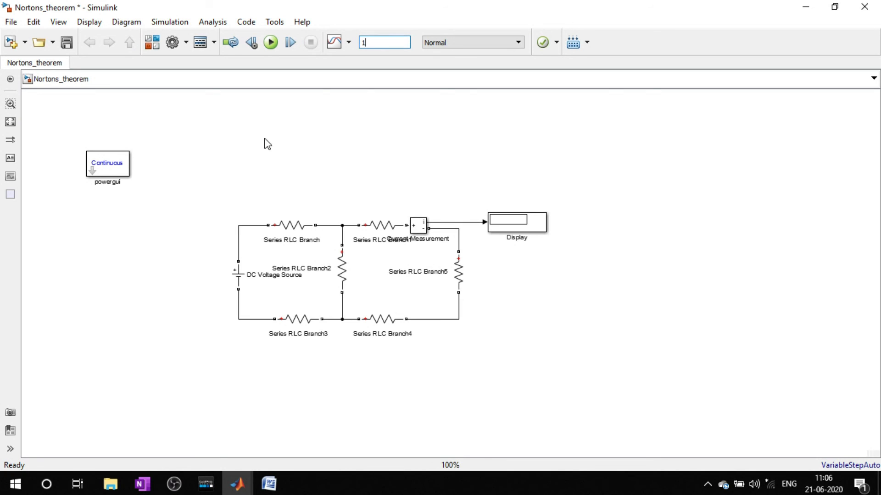
{"action": "left_click", "coordinate": [271, 43]}
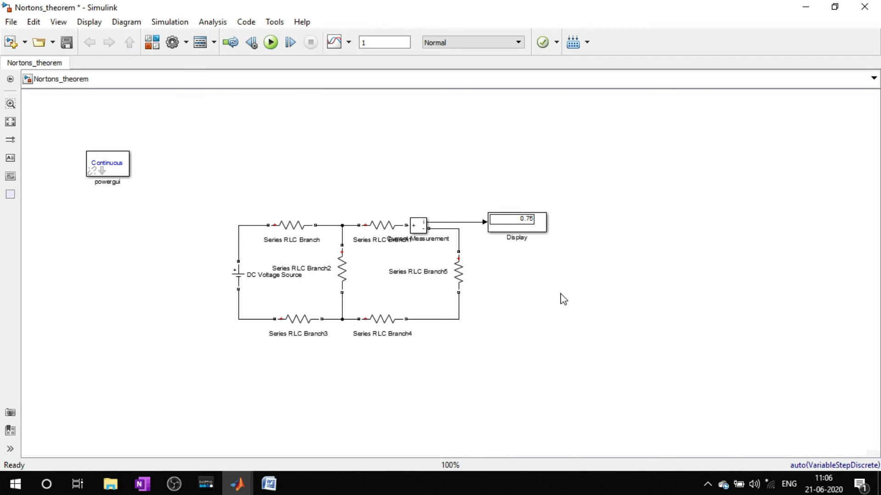
{"action": "key", "text": "ctrl+plus"}
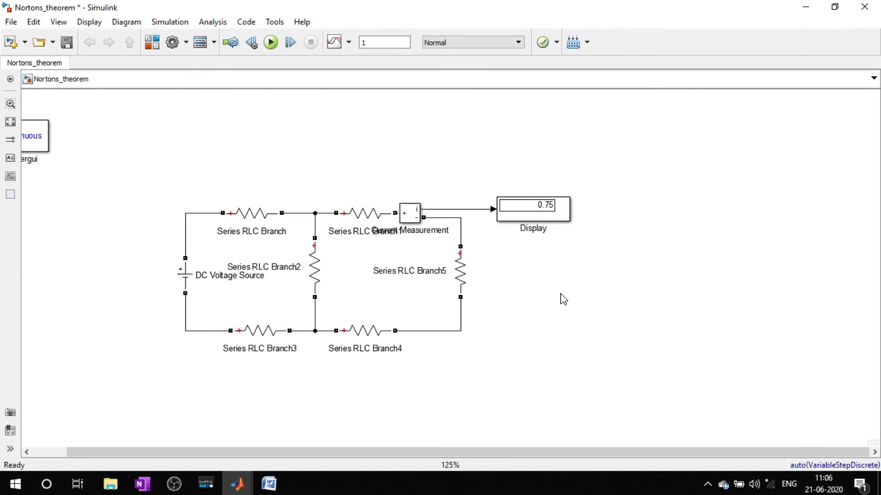
{"action": "left_click_drag", "start_coordinate": [434, 453], "coordinate": [379, 464]}
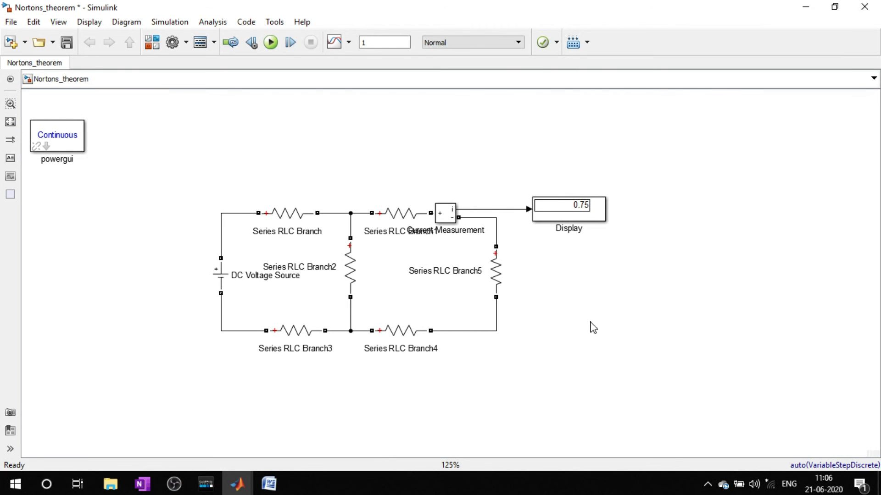
- Compare the simulated load current with the final hand calculation in the Word document, and return to the Simulink model
{"action": "left_click", "coordinate": [269, 484]}
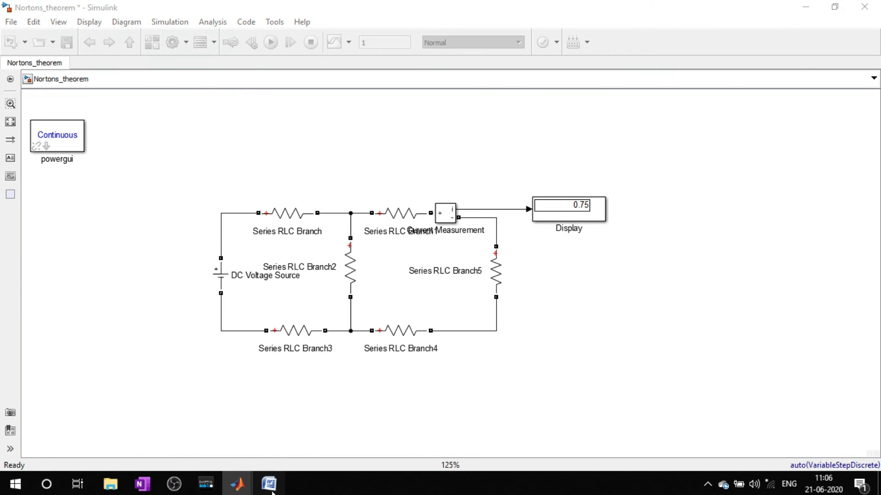
{"action": "left_click_drag", "start_coordinate": [875, 137], "coordinate": [877, 345]}
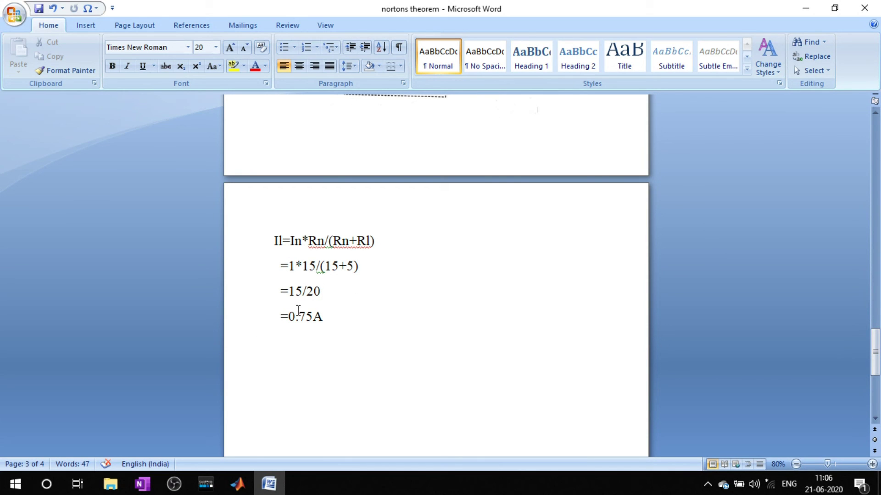
{"action": "left_click", "coordinate": [277, 485]}
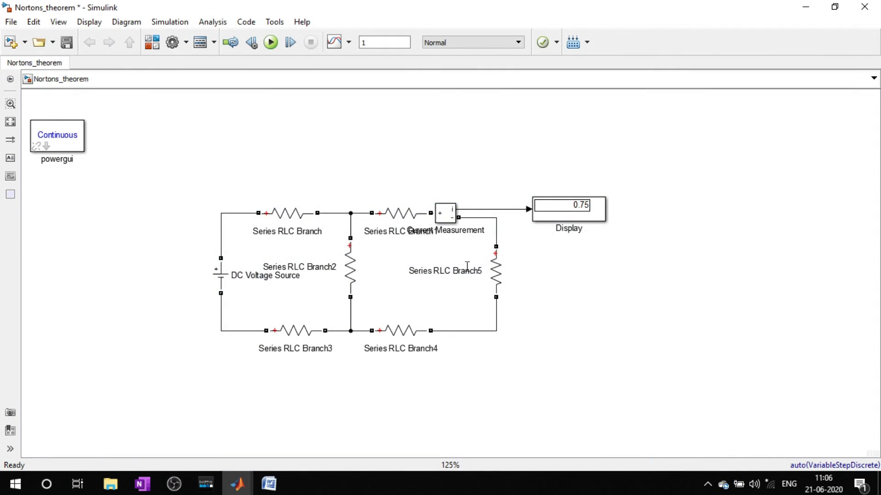